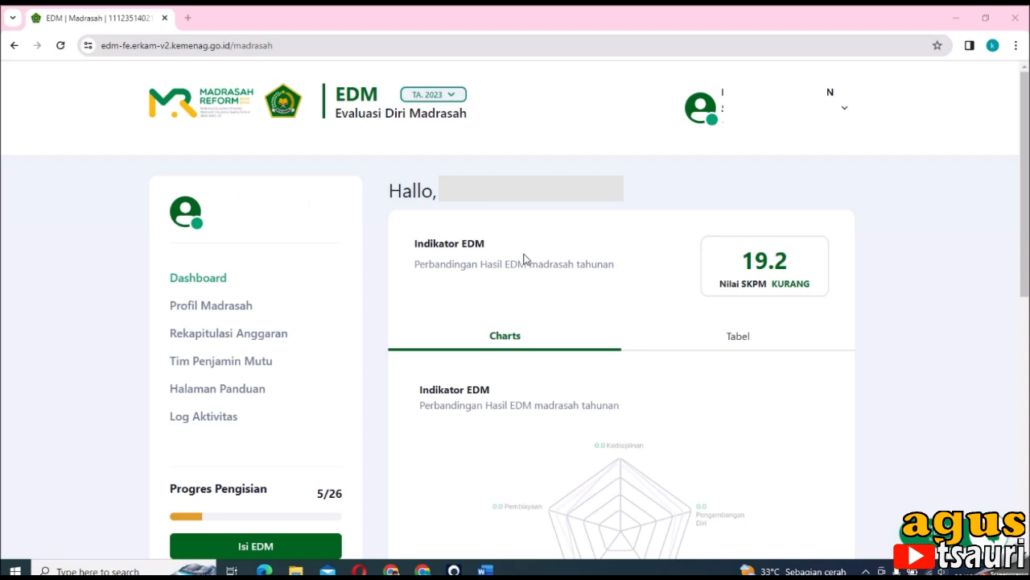
Open the EDM evaluation form and review indicator A.5's supporting files, answer and level choices
left_click(254, 545)
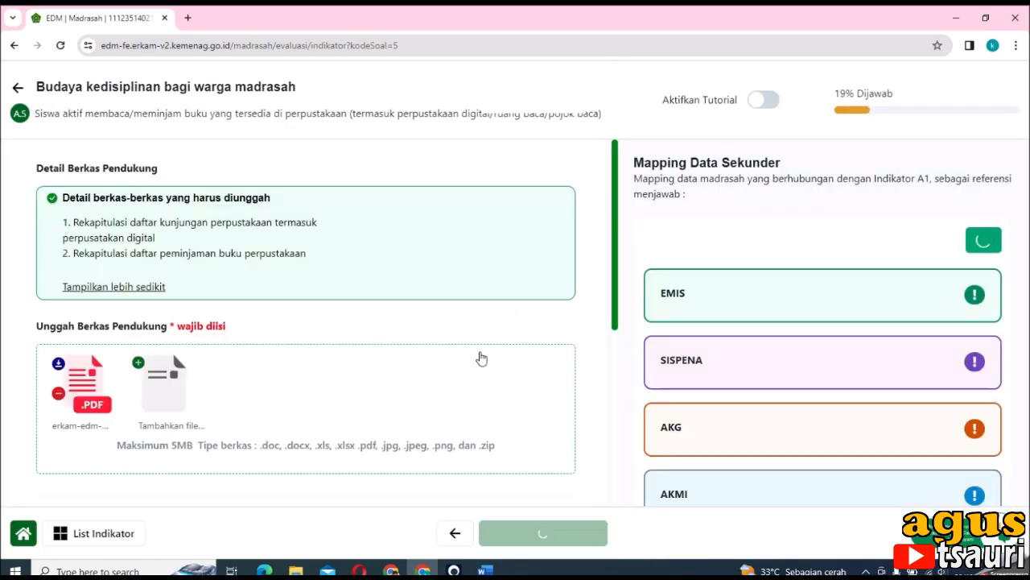
scroll(276, 375, "down", 3)
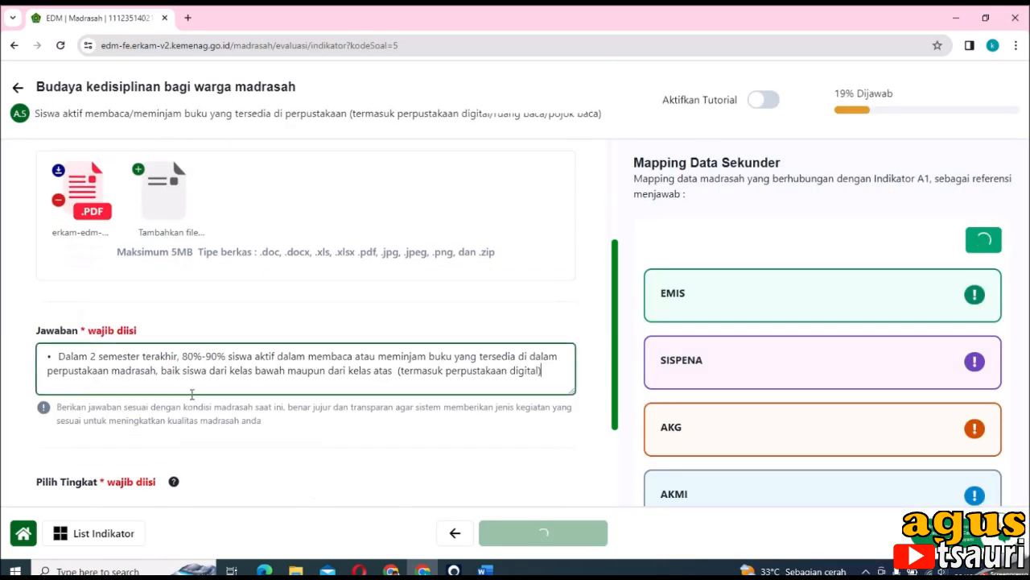
left_click(193, 384)
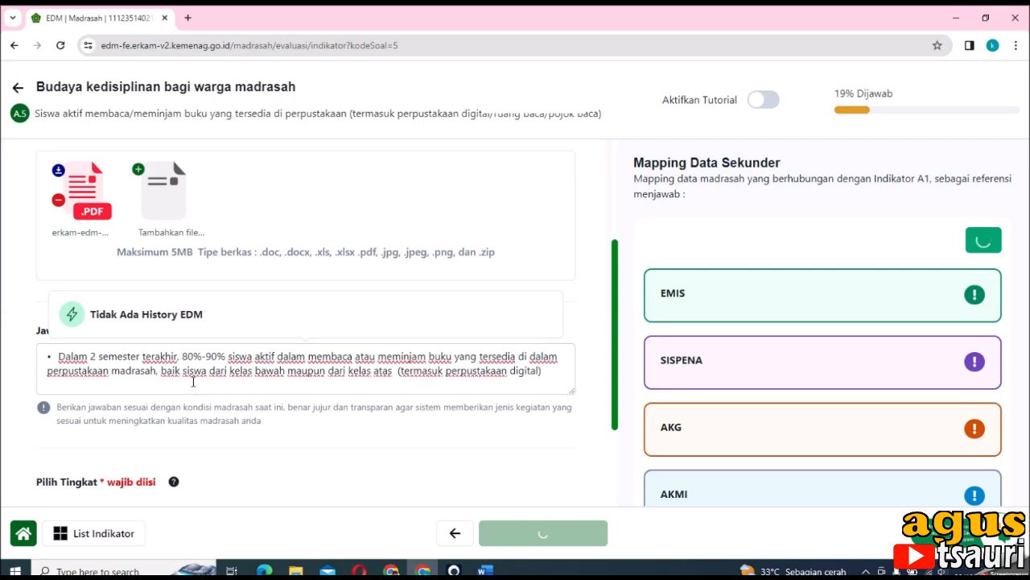
scroll(232, 384, "up", 1)
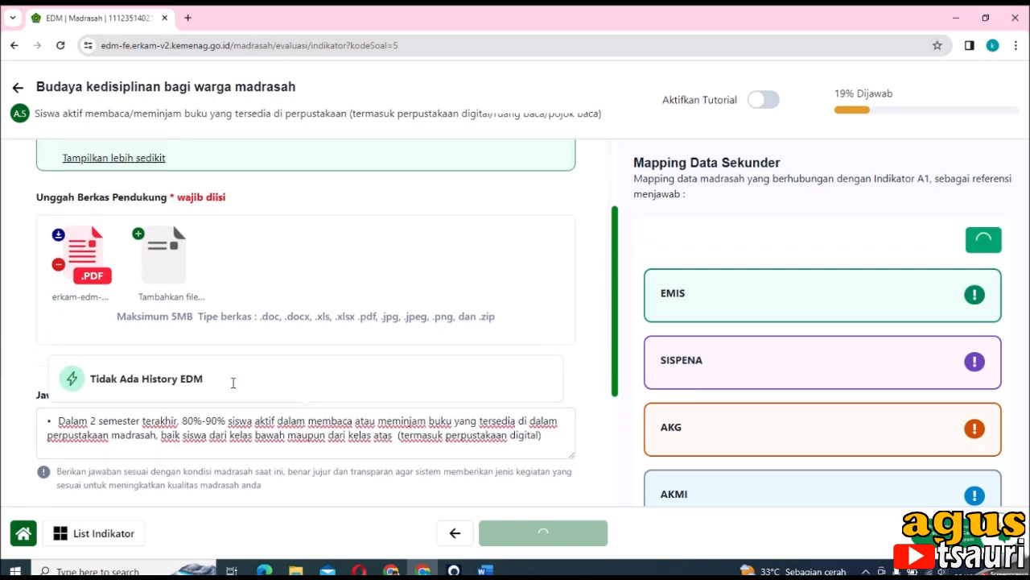
scroll(240, 402, "down", 3)
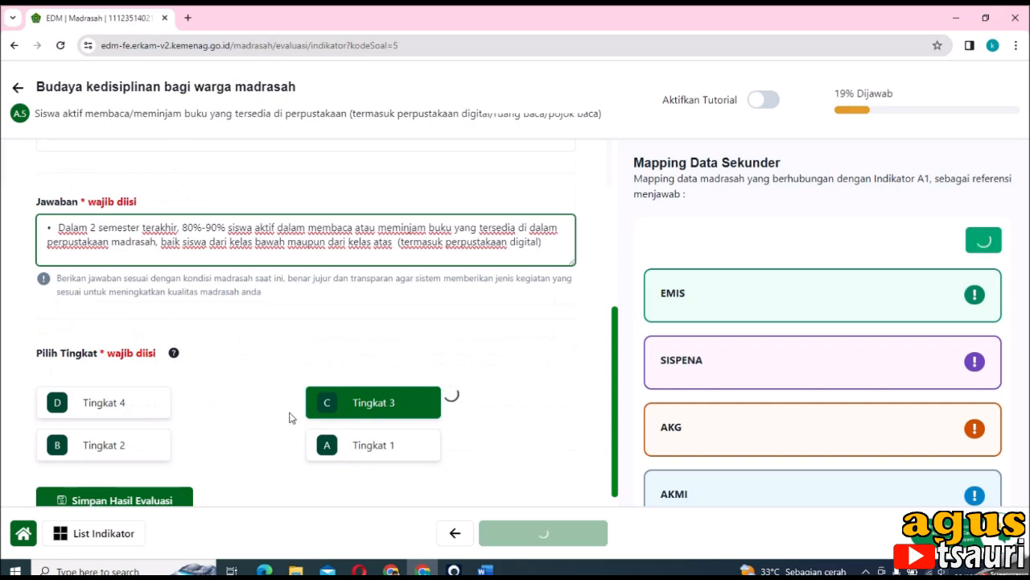
mouse_move(359, 416)
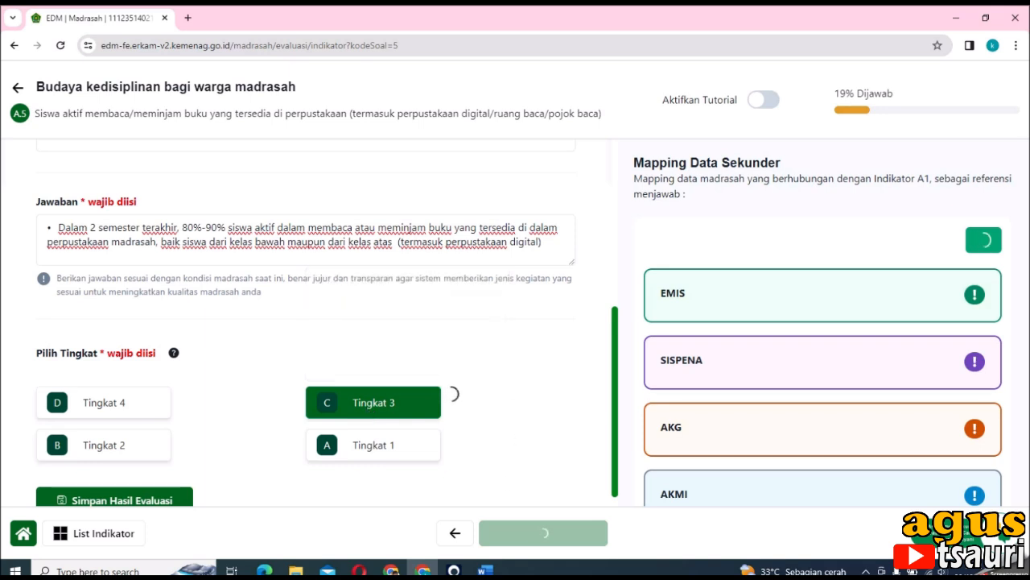
Switch to the Word document BUKTI EDM ERKAM and locate row 5 about reading and borrowing library books
left_click(484, 570)
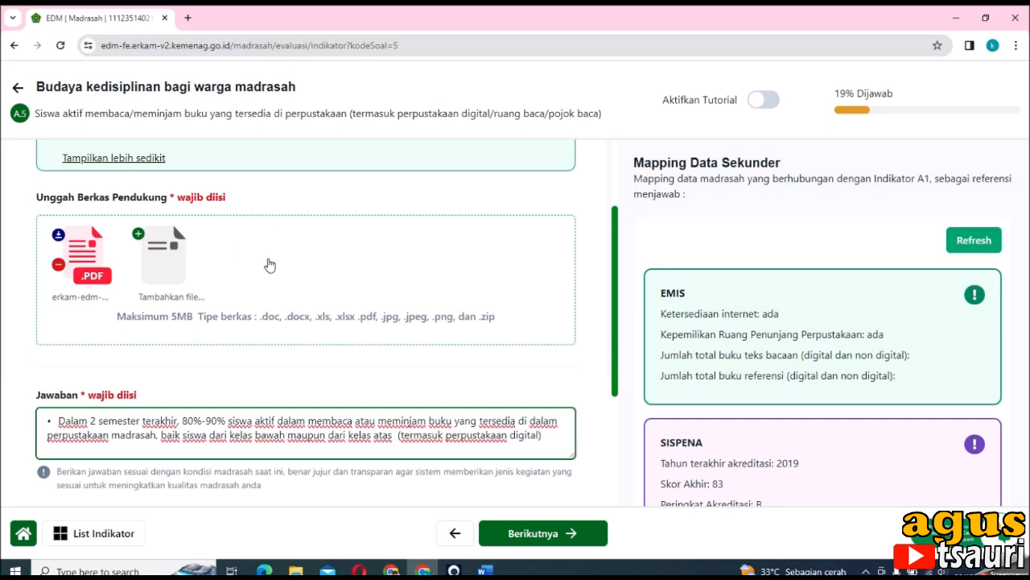
scroll(260, 290, "up", 3)
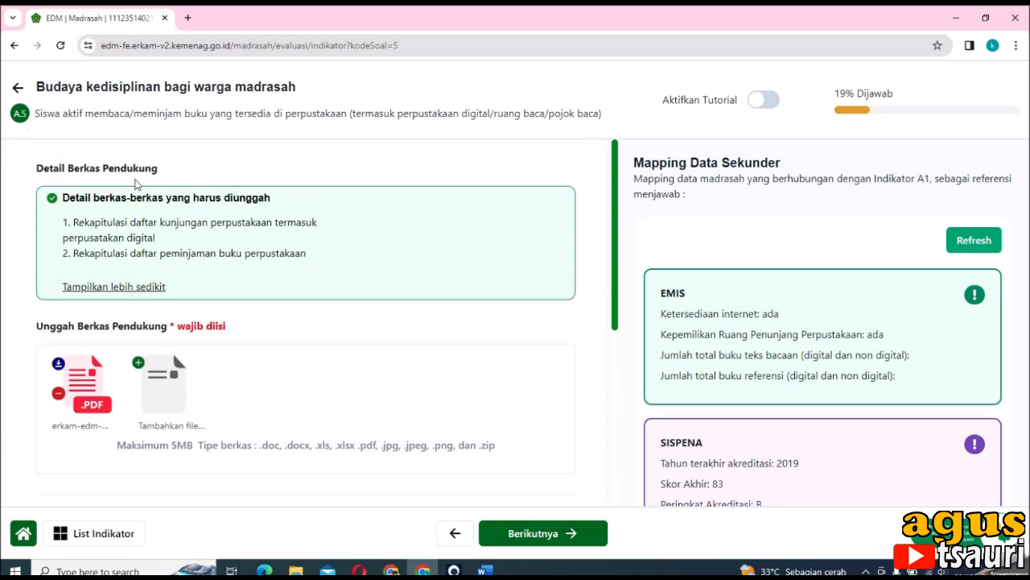
left_click(484, 571)
scroll(402, 344, "down", 10)
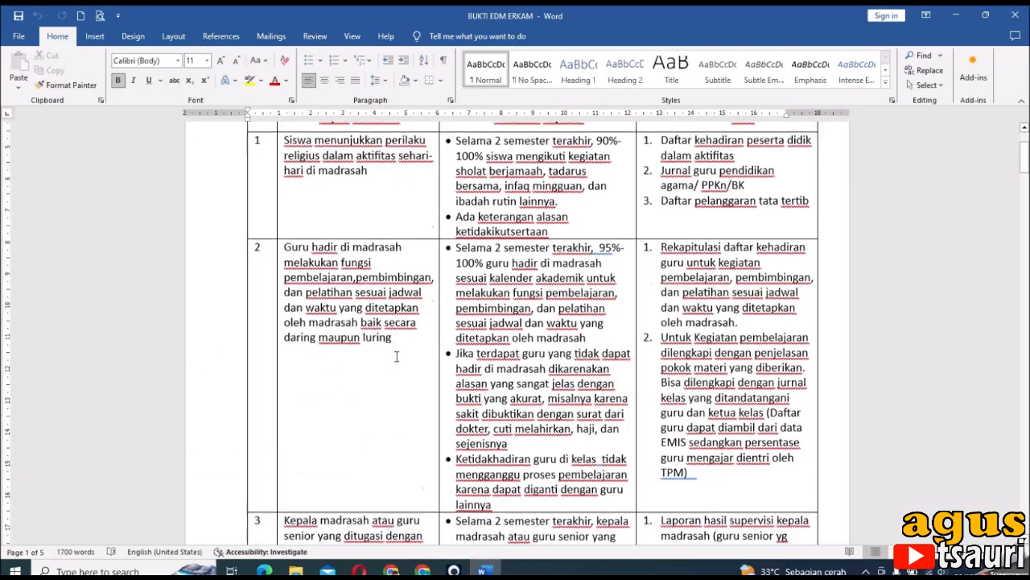
scroll(403, 345, "down", 2)
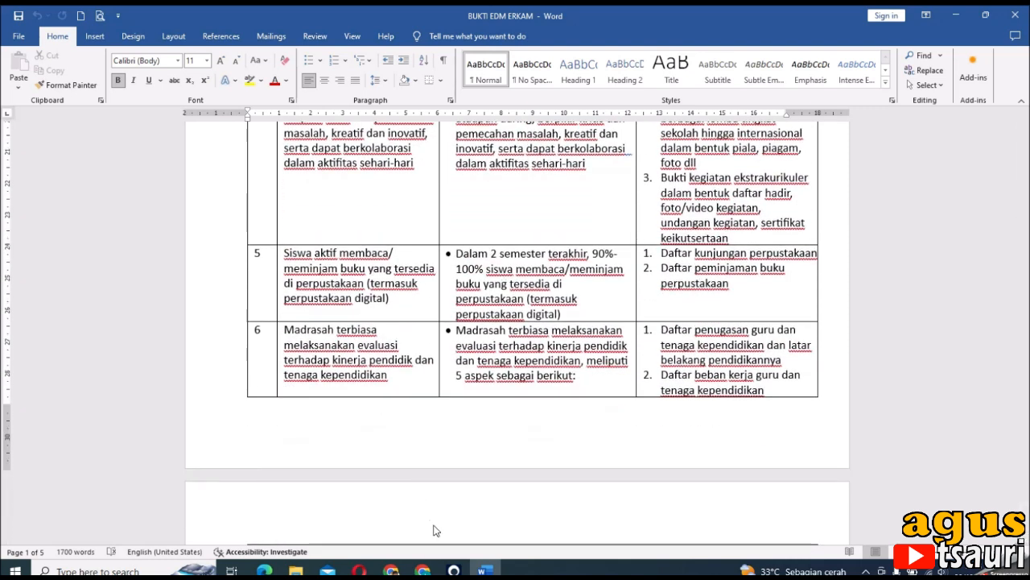
Compare indicator A.5's title and required files in the EDM form with row 5 of the Word table
left_click(423, 570)
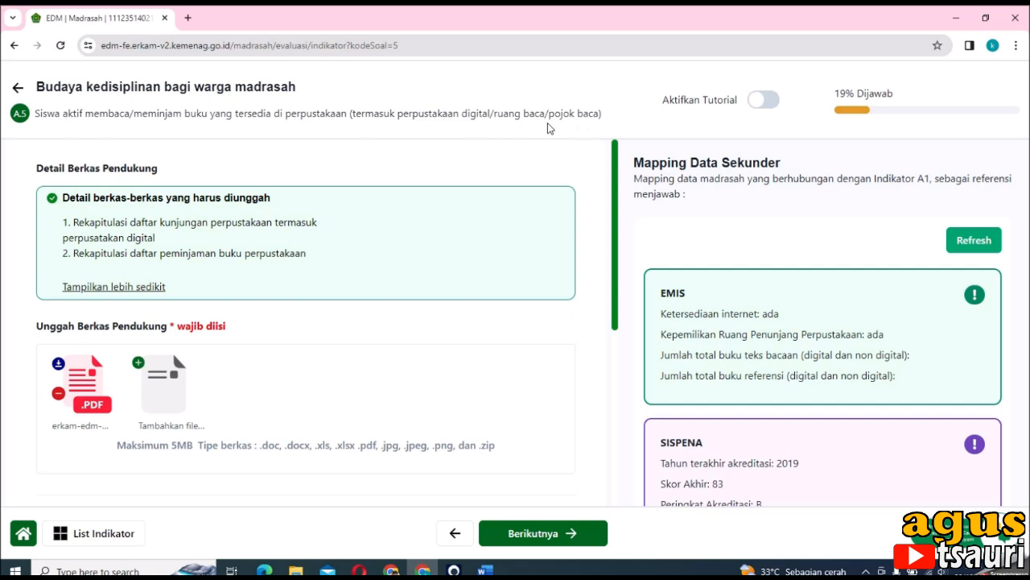
scroll(214, 273, "down", 1)
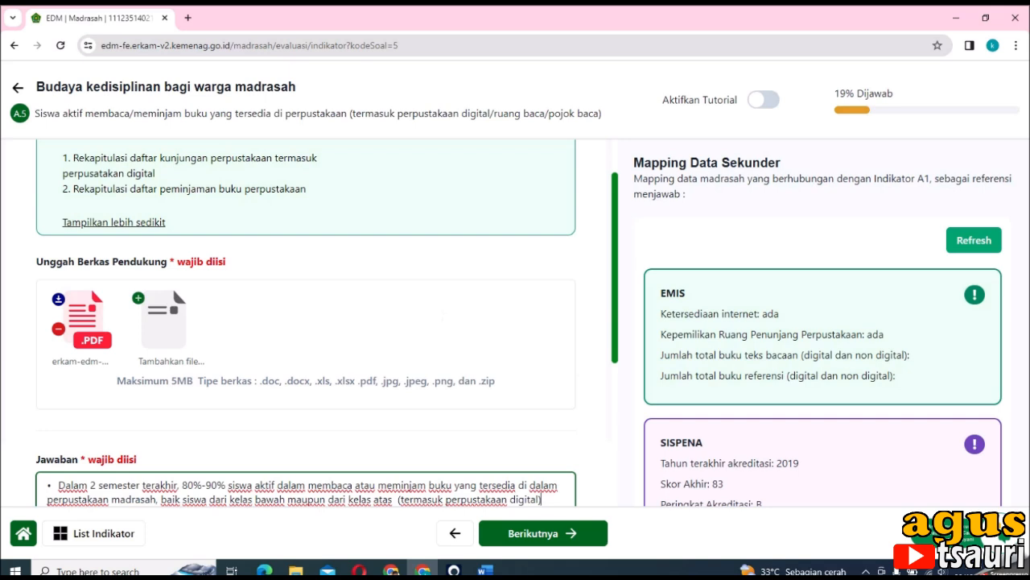
left_click(484, 570)
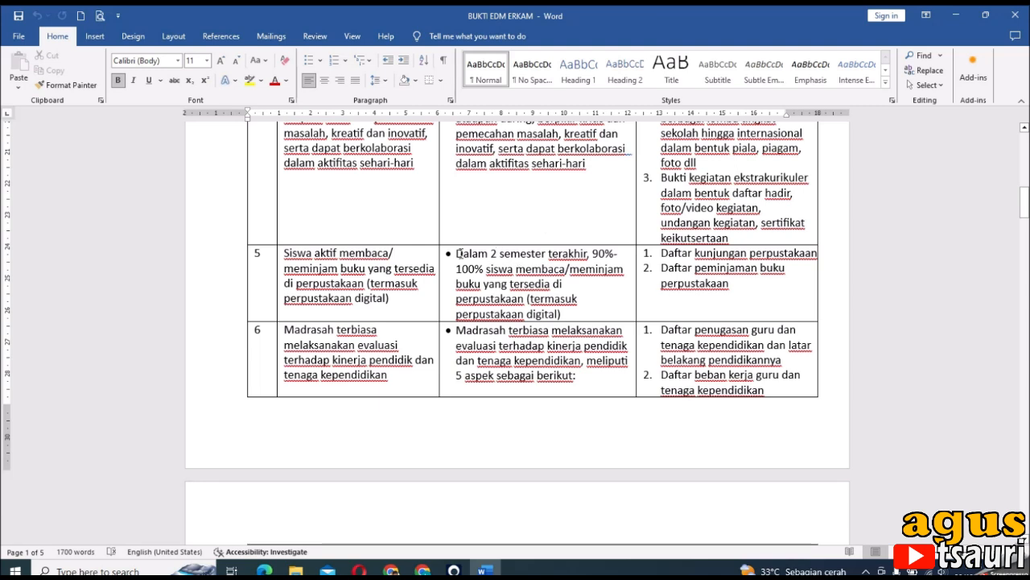
left_click(422, 571)
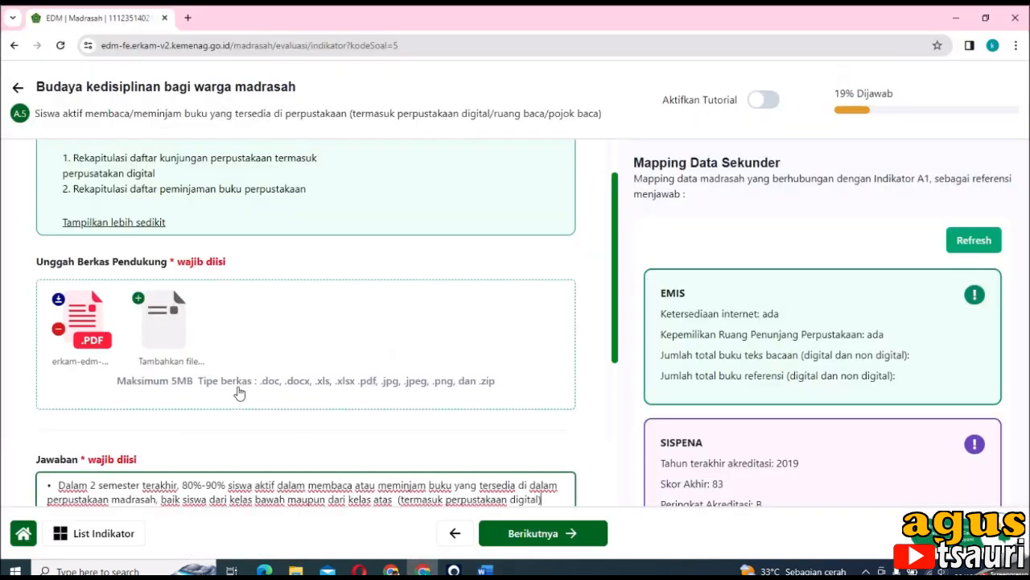
Review the 2022 EDM history for indicator A.5's answer and the criteria of its level options
scroll(244, 397, "down", 3)
mouse_move(110, 363)
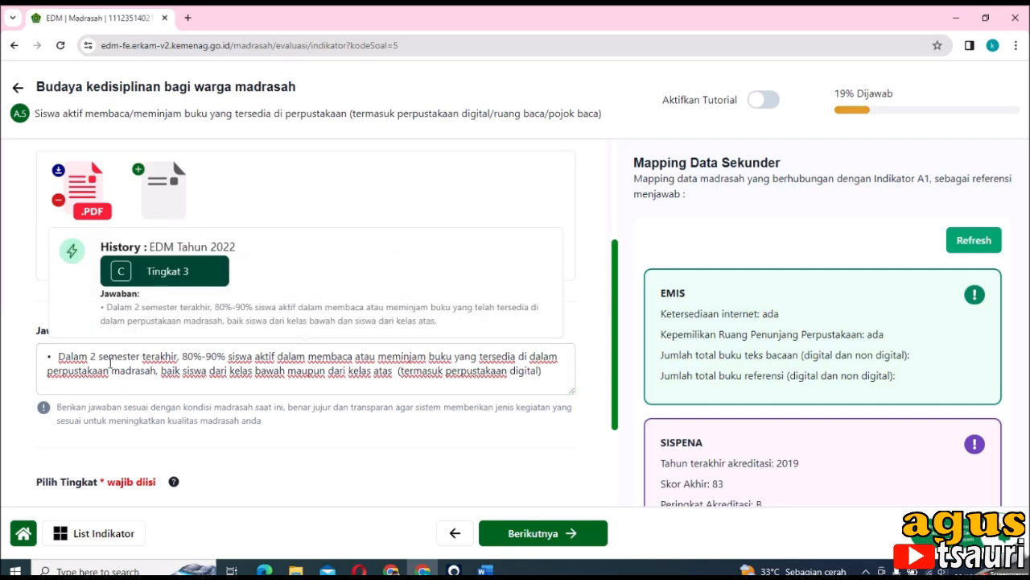
scroll(111, 363, "down", 2)
mouse_move(414, 403)
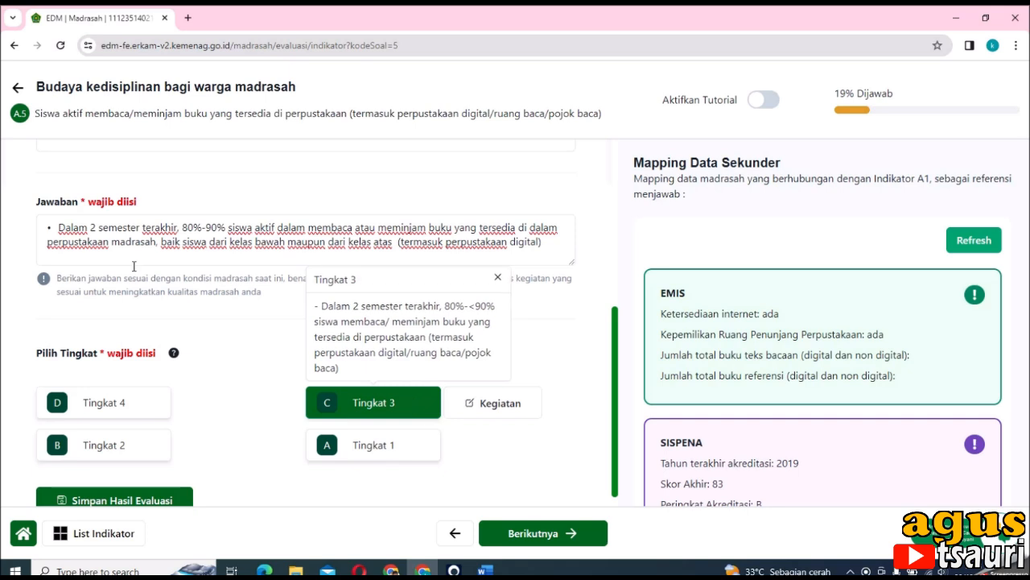
mouse_move(140, 221)
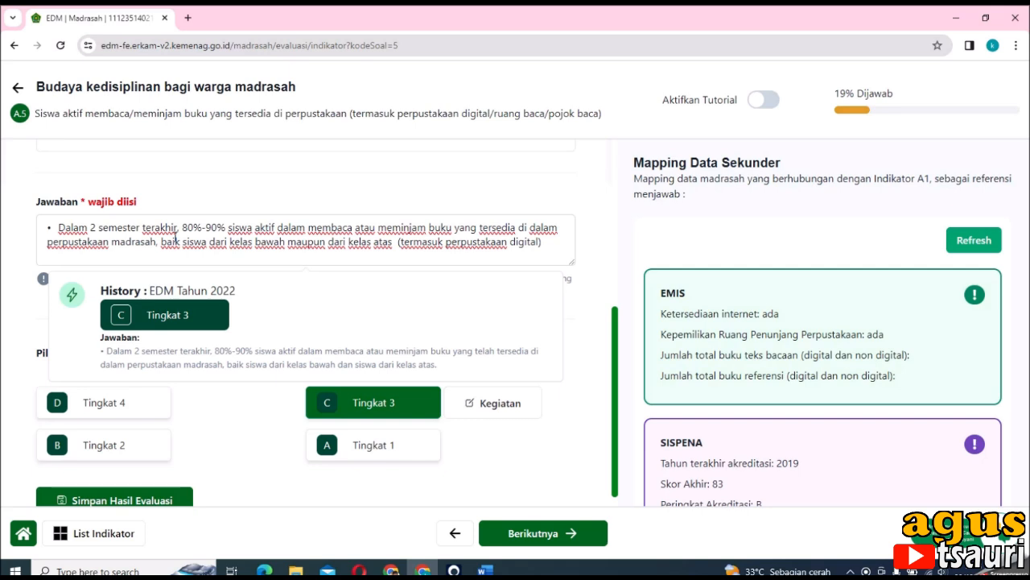
mouse_move(125, 419)
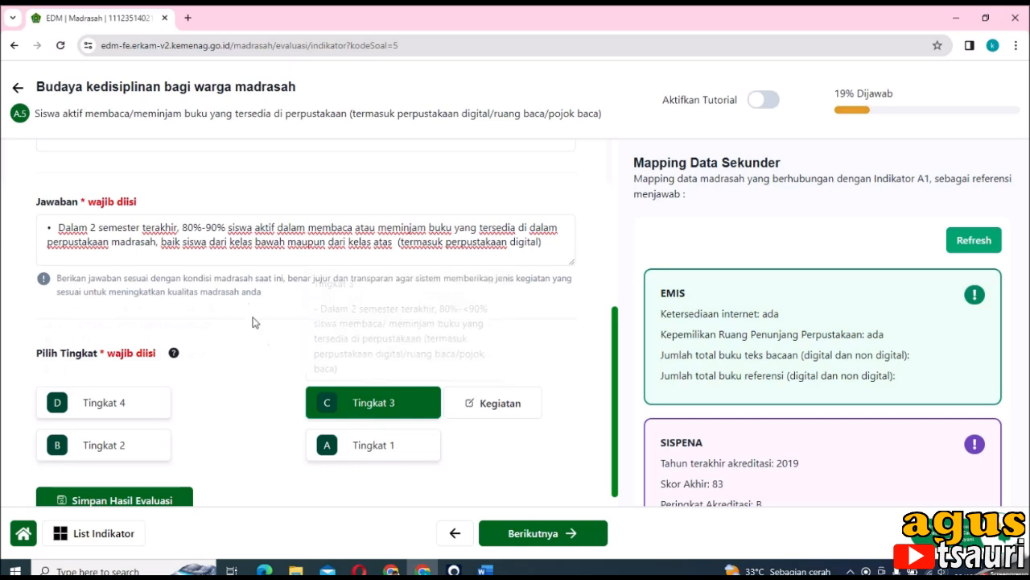
mouse_move(233, 254)
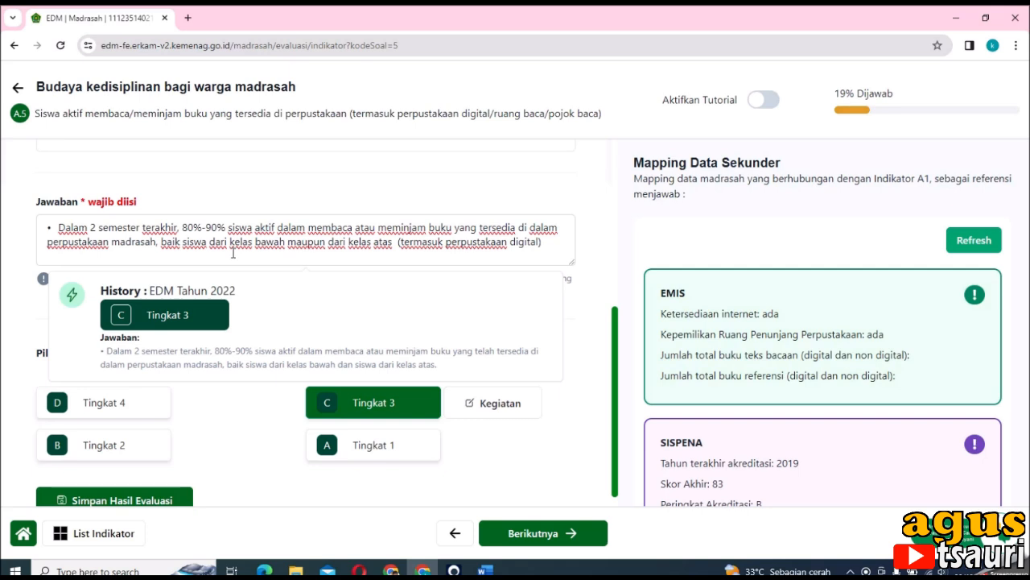
scroll(305, 320, "down", 1)
left_click(392, 392)
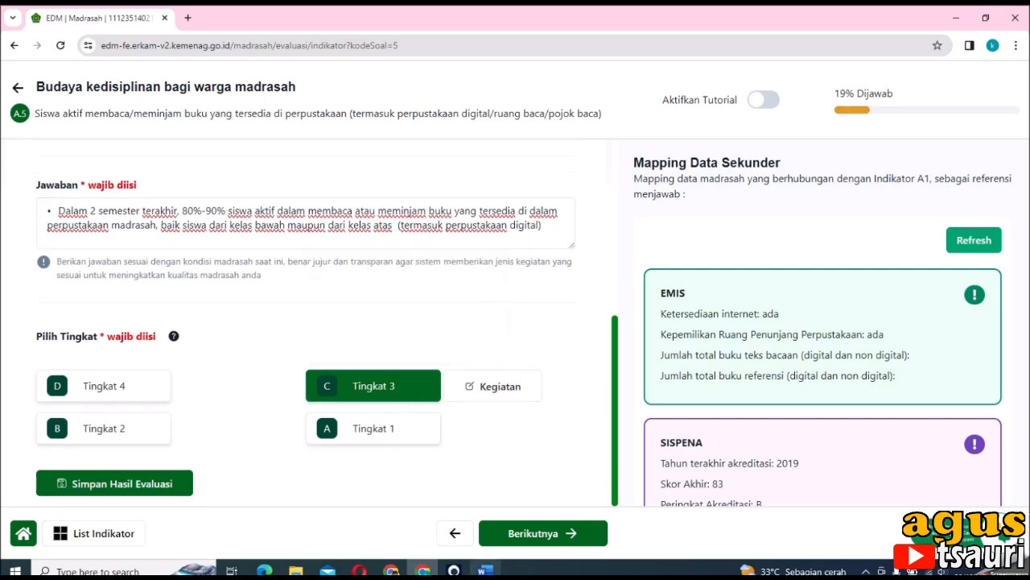
Check the Jawaban text of indicator A.5 against the row 5 sample answer in Word, and review the level choices again
left_click(485, 570)
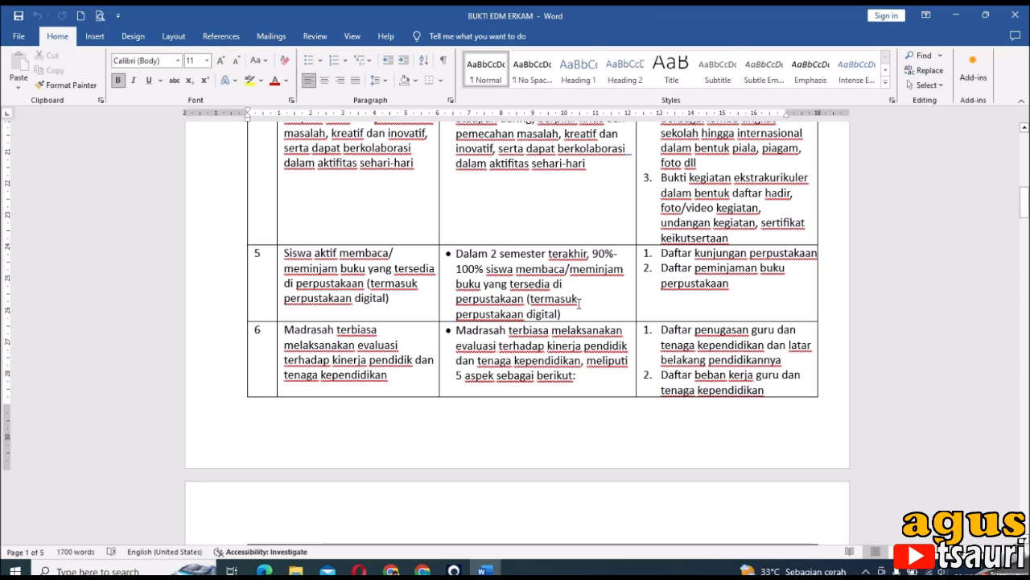
left_click(423, 570)
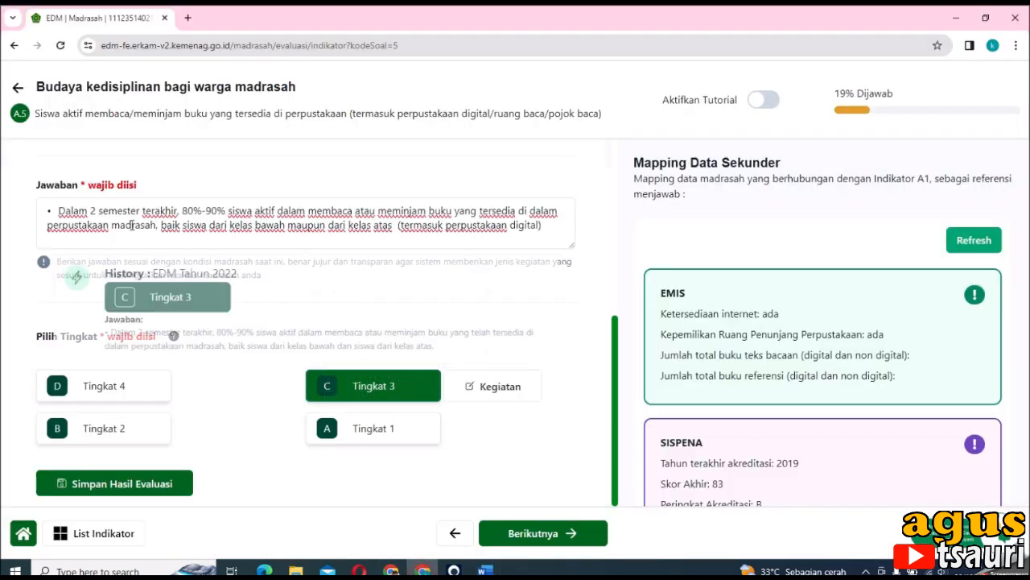
left_click(535, 248)
scroll(547, 298, "up", 3)
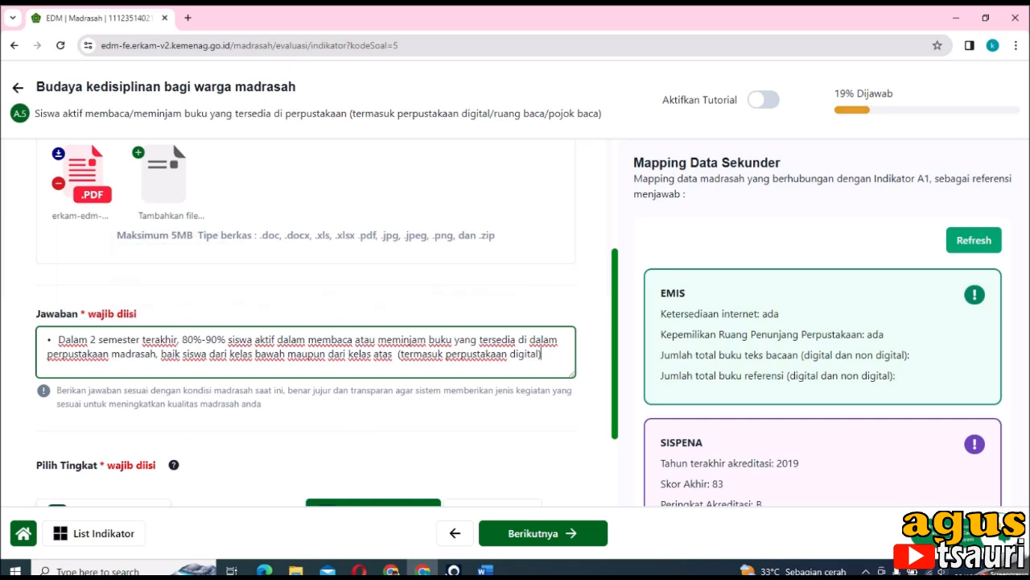
left_click(487, 570)
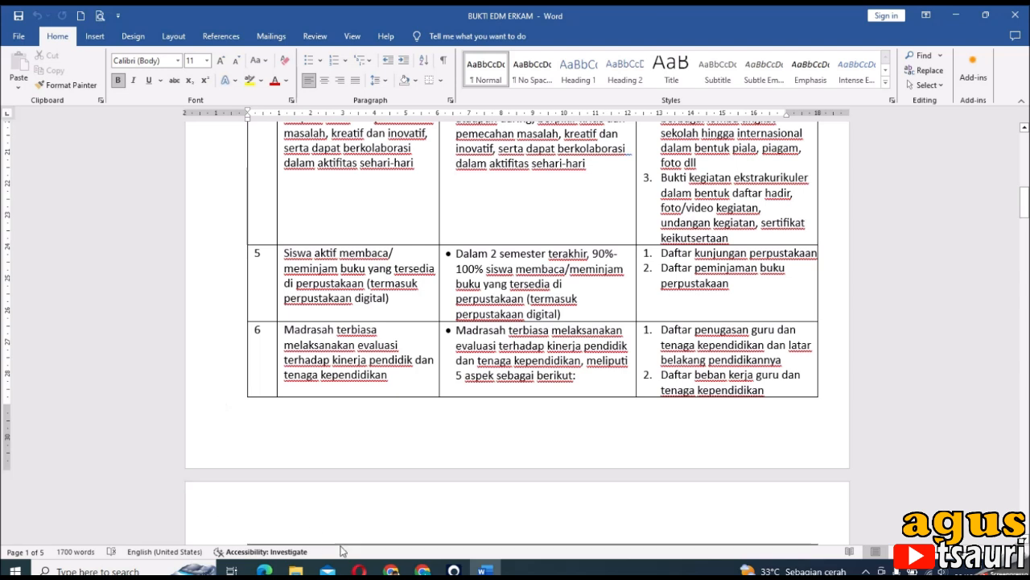
left_click(423, 570)
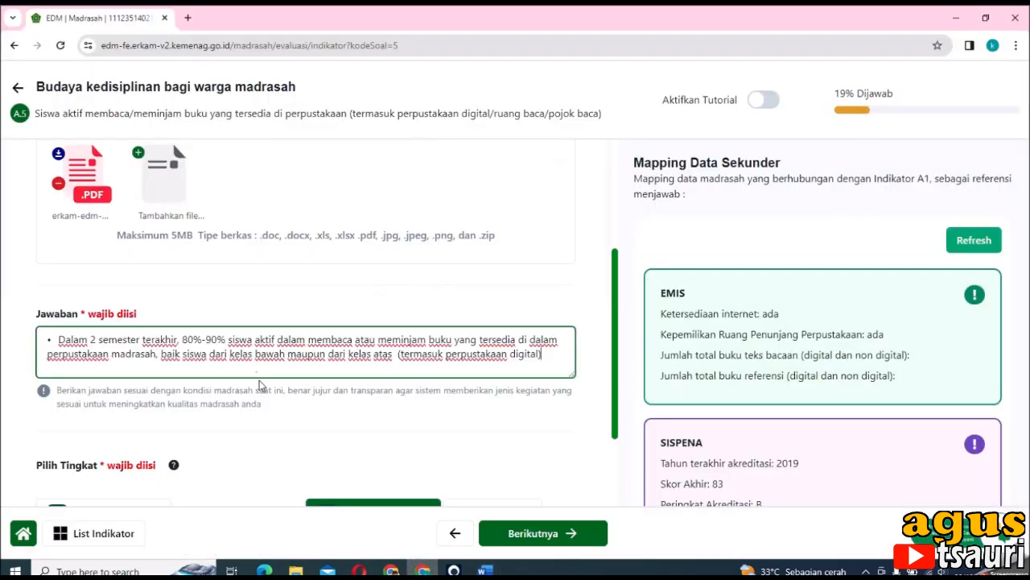
scroll(326, 414, "down", 3)
left_click(354, 427)
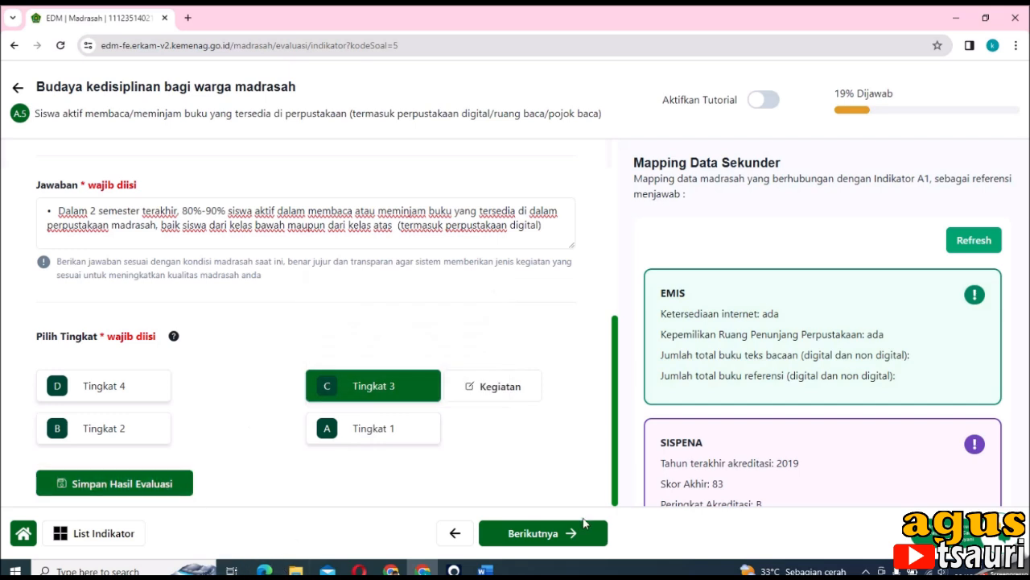
Examine the sample answers and supporting evidence for rows 6 and 7 in the Word document
left_click(484, 570)
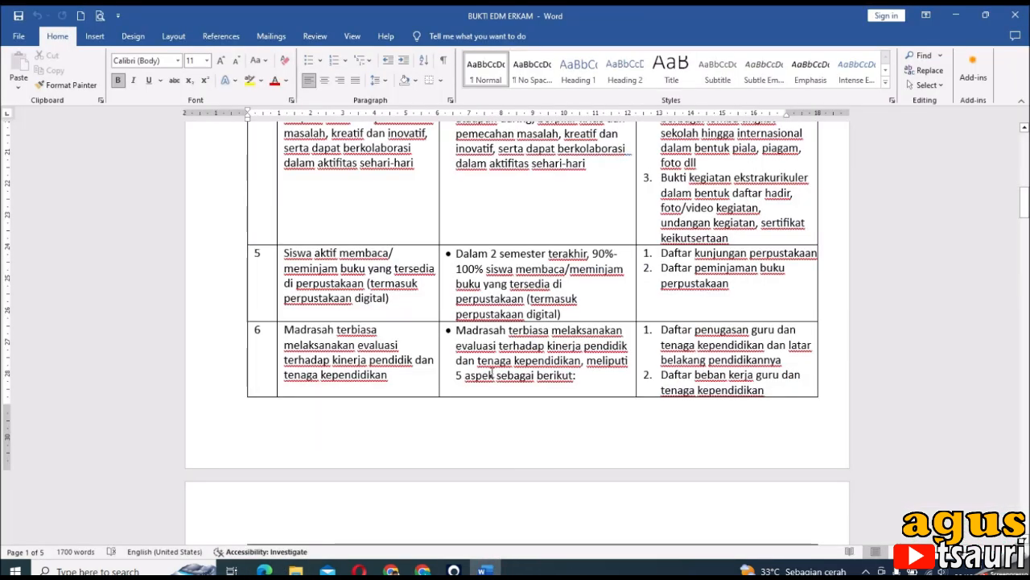
scroll(499, 370, "up", 1)
scroll(492, 361, "down", 5)
scroll(491, 364, "down", 3)
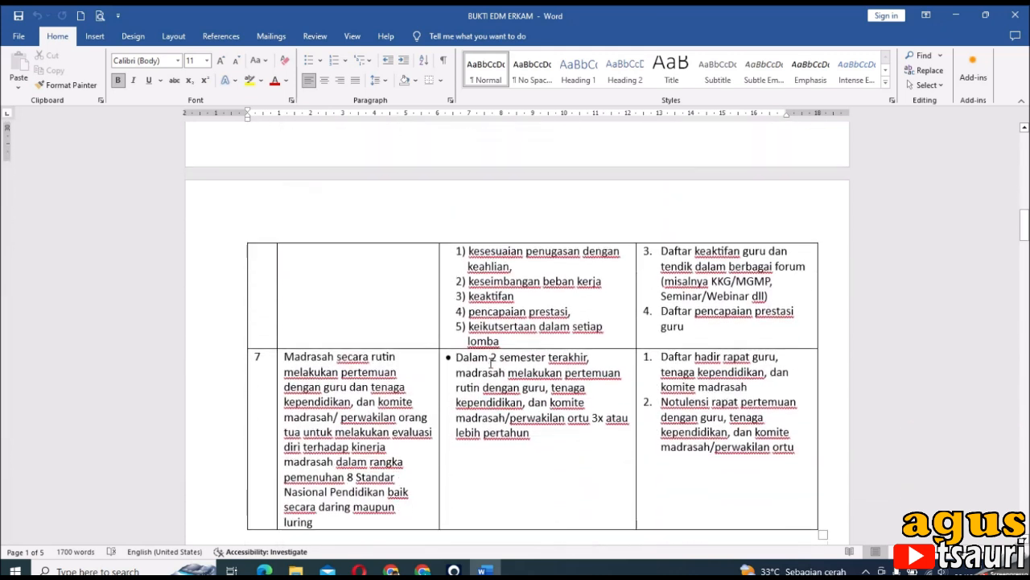
scroll(490, 364, "down", 1)
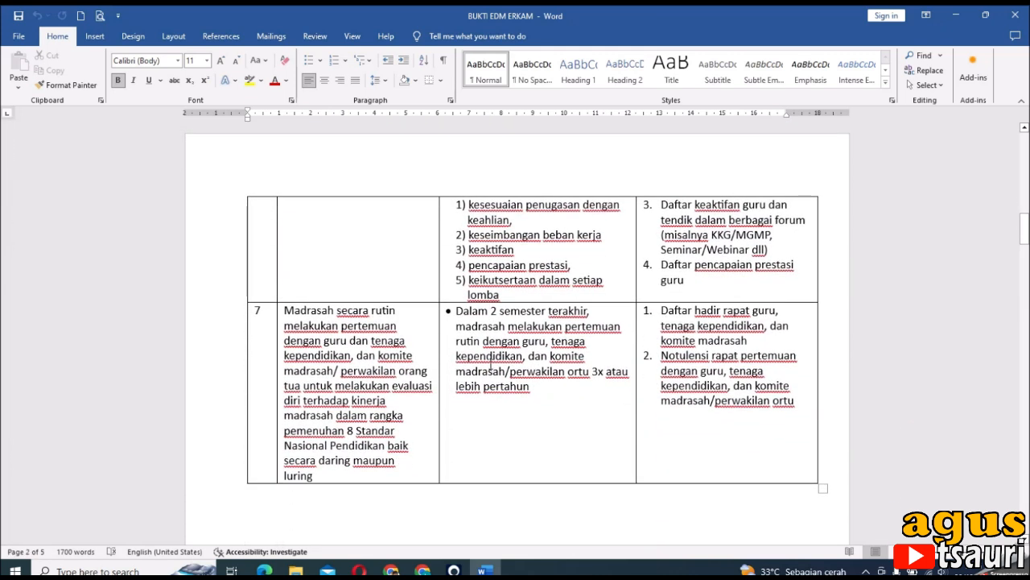
scroll(491, 363, "down", 1)
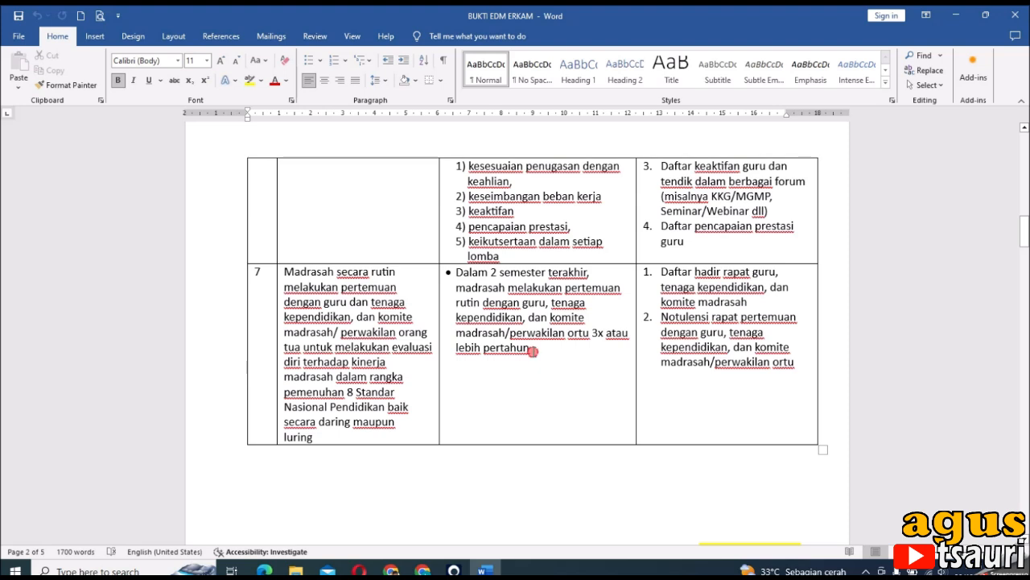
left_click(531, 347)
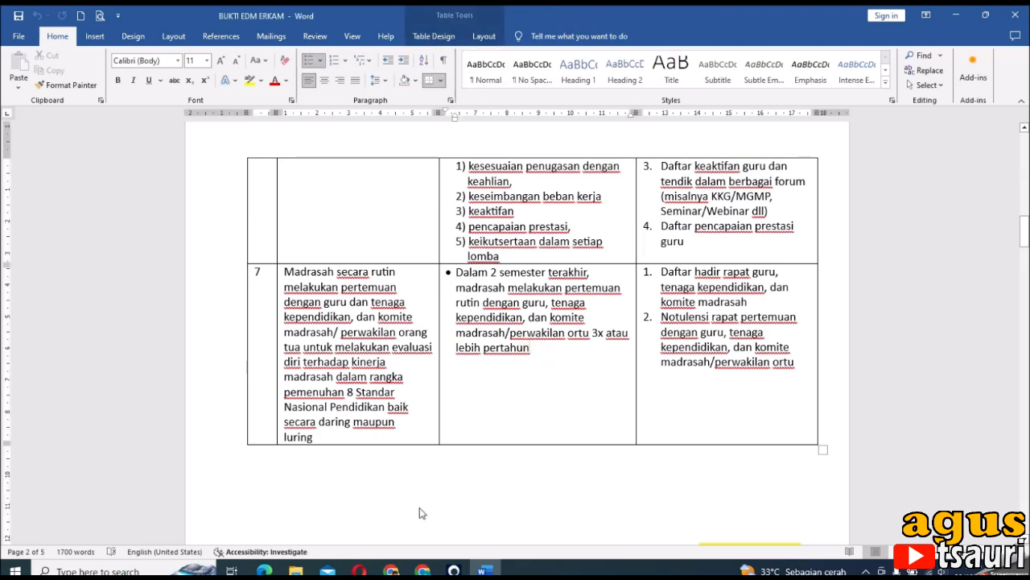
Return to the EDM form in the browser and view the criteria for Tingkat 4 and Tingkat 2
left_click(423, 571)
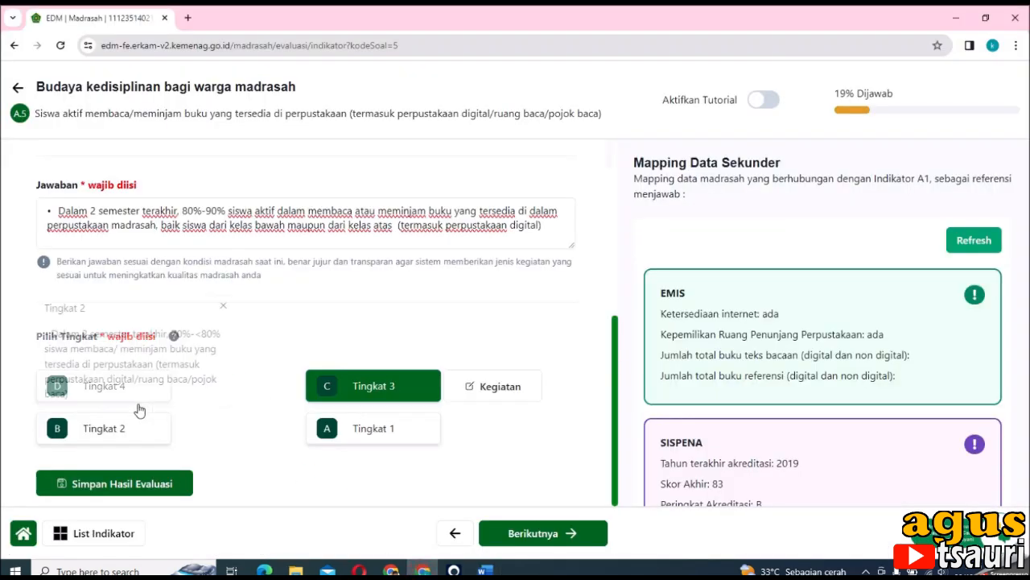
mouse_move(103, 392)
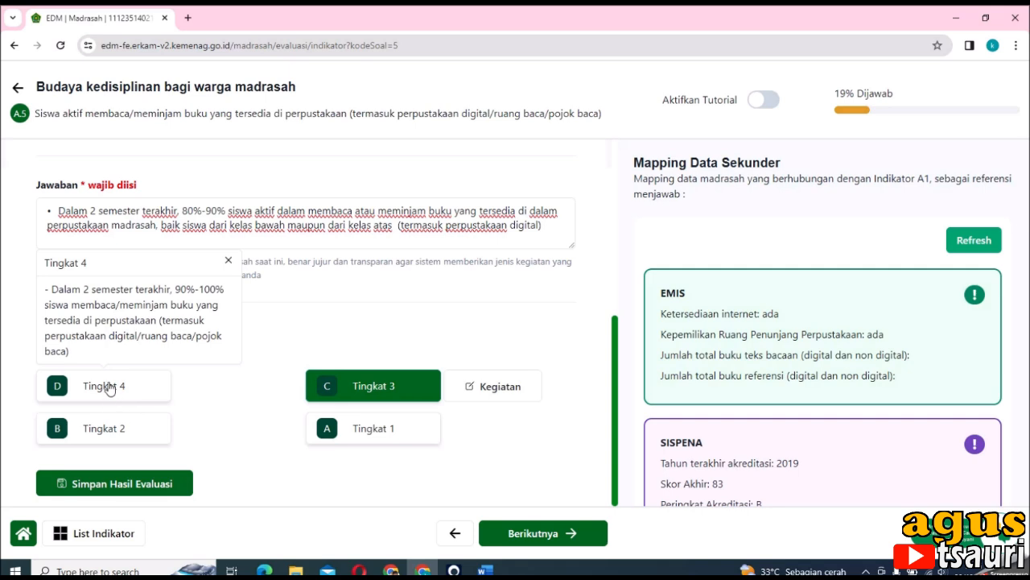
mouse_move(119, 435)
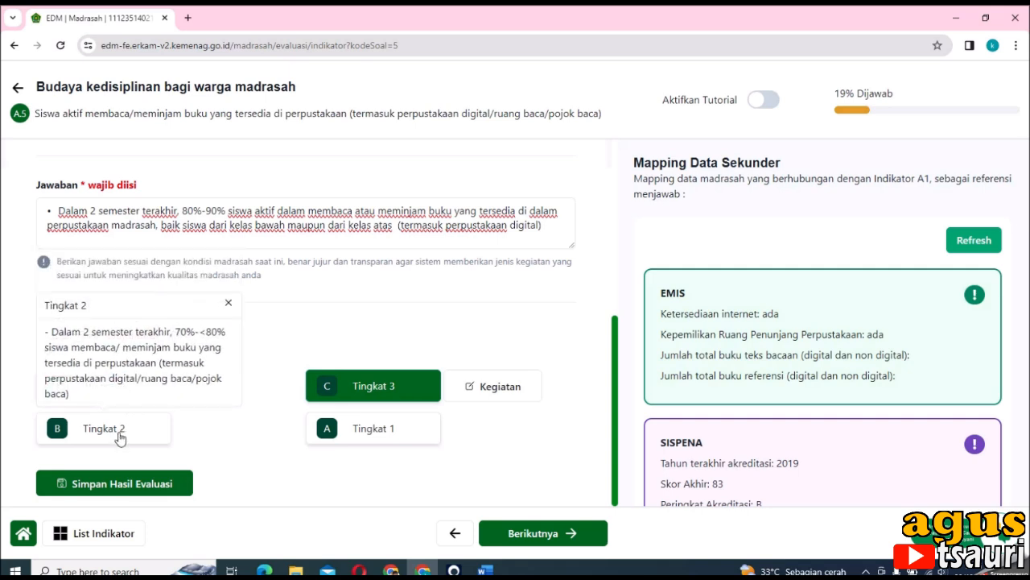